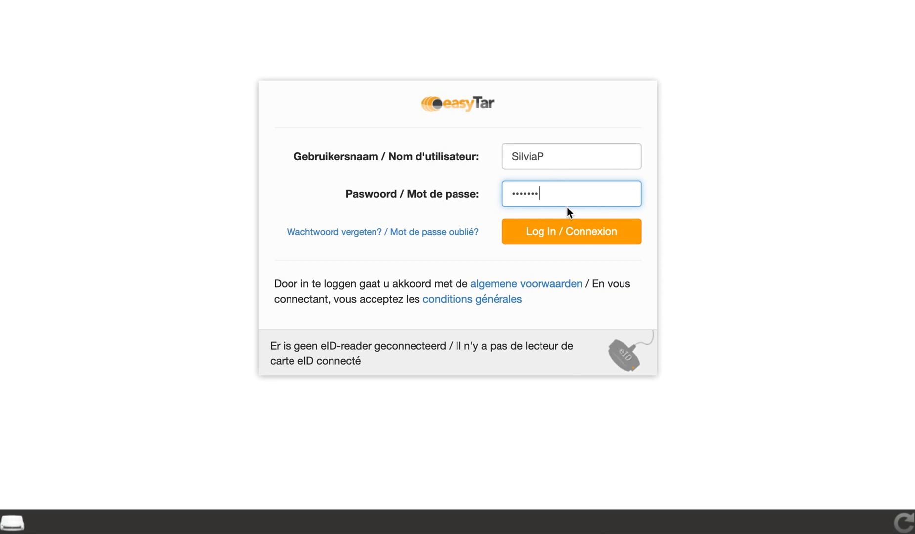
# Step: Log in with the credentials already filled in
pyautogui.click(590, 239)
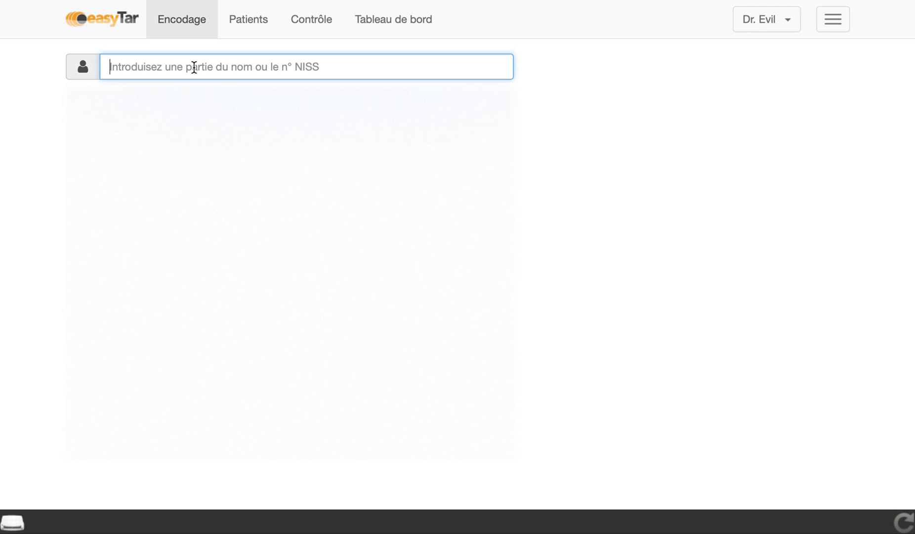
# Step: Search for a patient by part of the name and clear the search
pyautogui.write('lore')
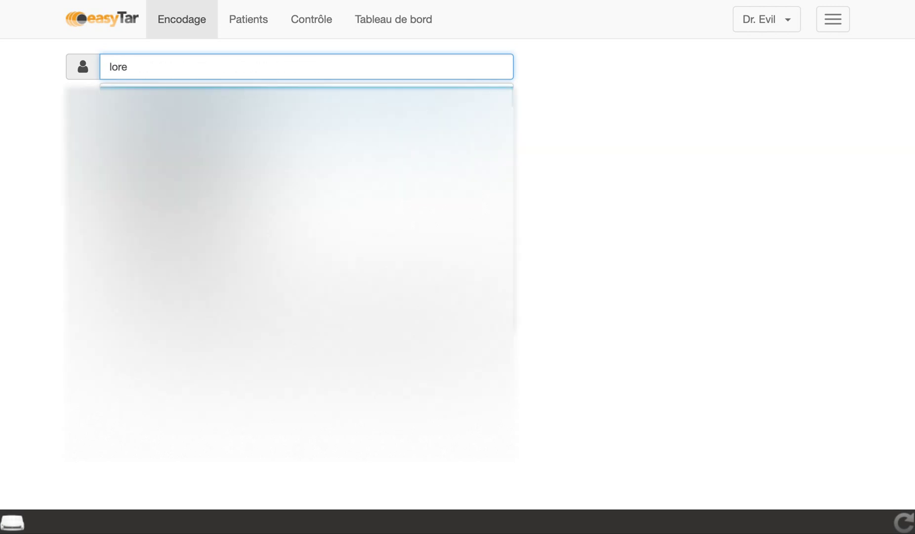
pyautogui.press('BackSpace')
pyautogui.press('BackSpace')
pyautogui.press('BackSpace')
pyautogui.press('BackSpace')
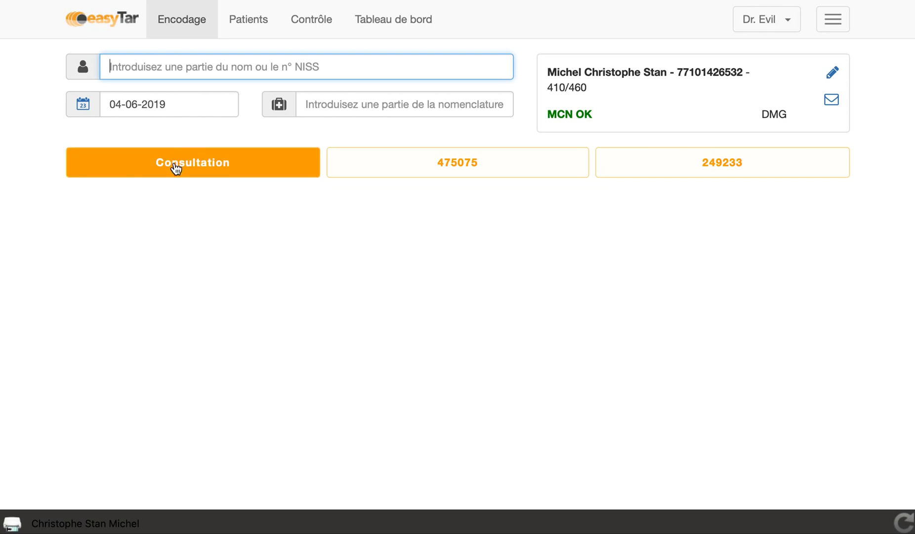
# Step: Add service 475075 to the patient's entry and search the nomenclature for 1012
pyautogui.click(393, 169)
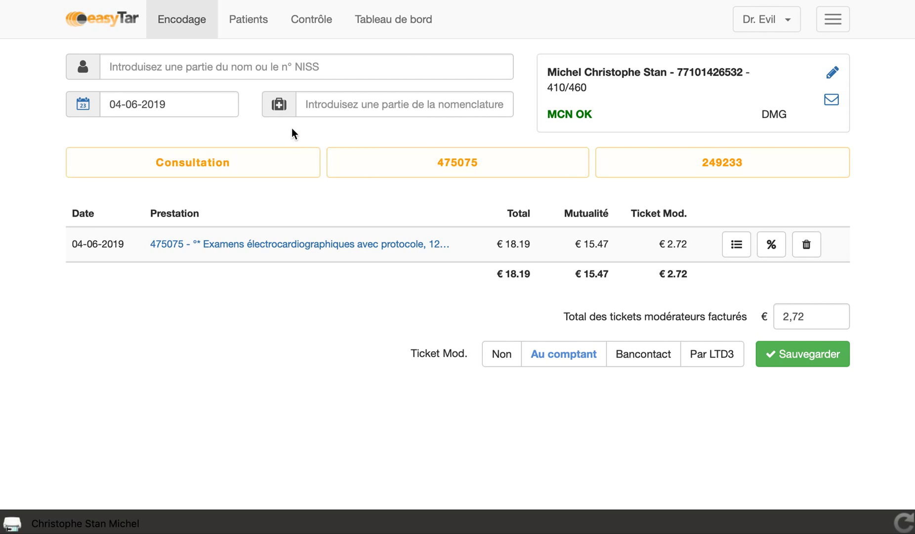
pyautogui.click(317, 106)
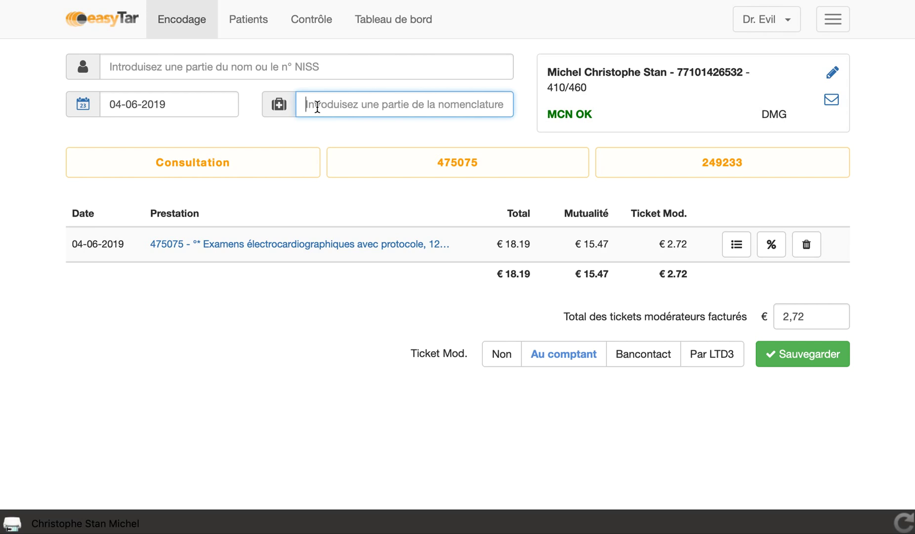
pyautogui.write('1012')
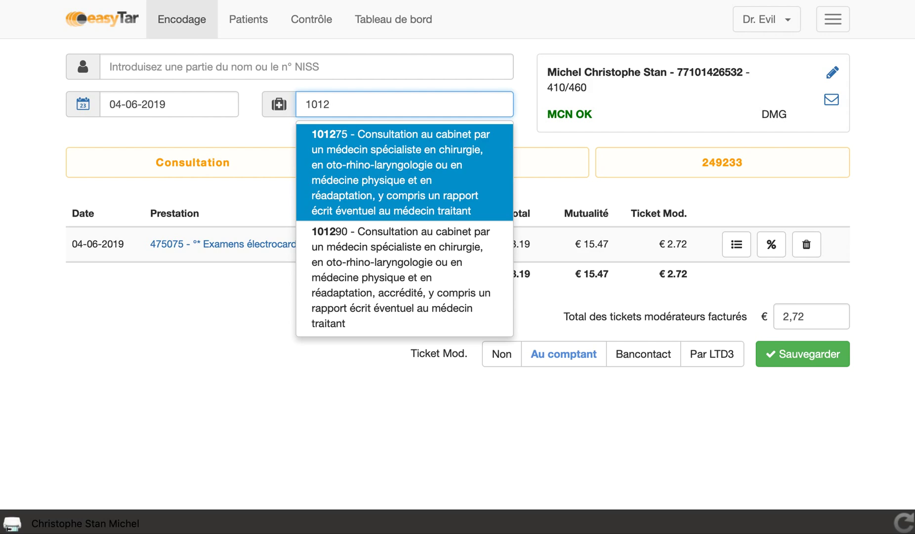
pyautogui.click(237, 333)
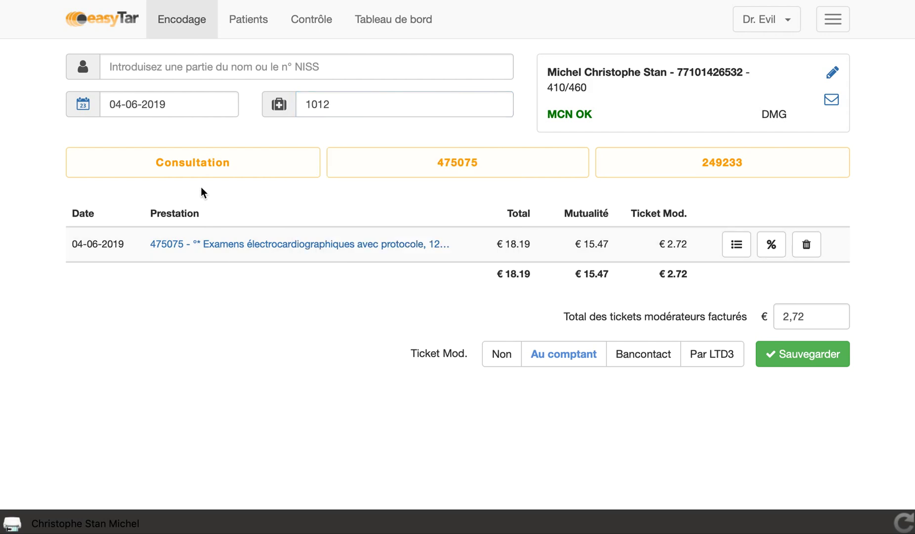
# Step: Add a consultation with the third-party payment exception Situation financière and confirm attesting it despite the existing one
pyautogui.click(195, 167)
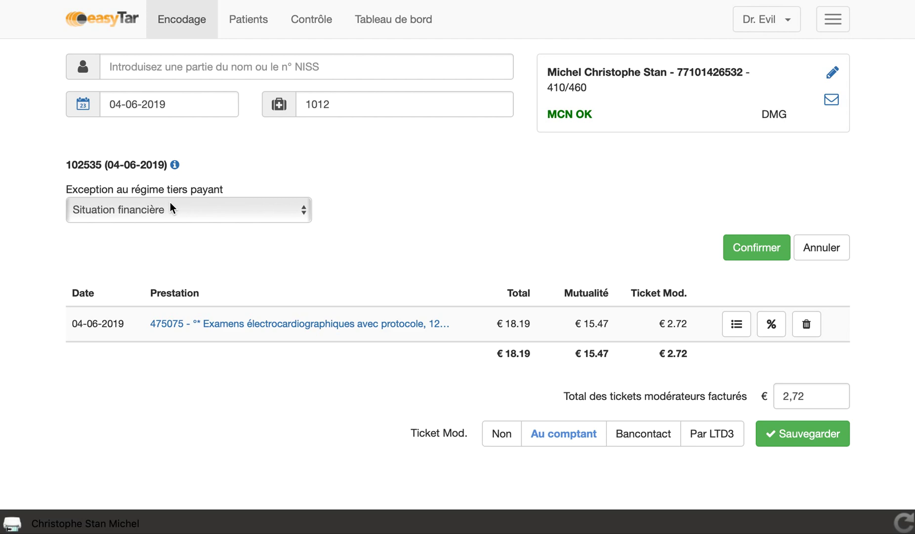
pyautogui.click(192, 209)
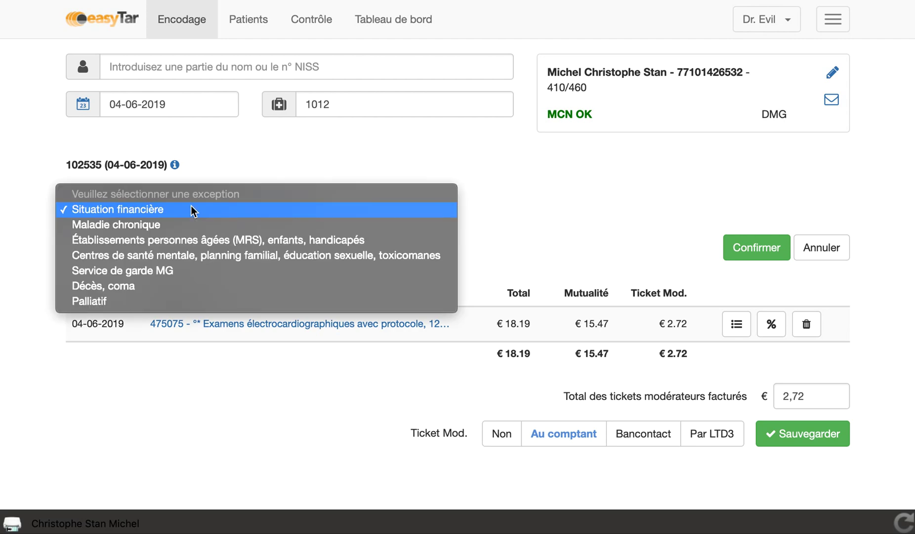
pyautogui.click(190, 207)
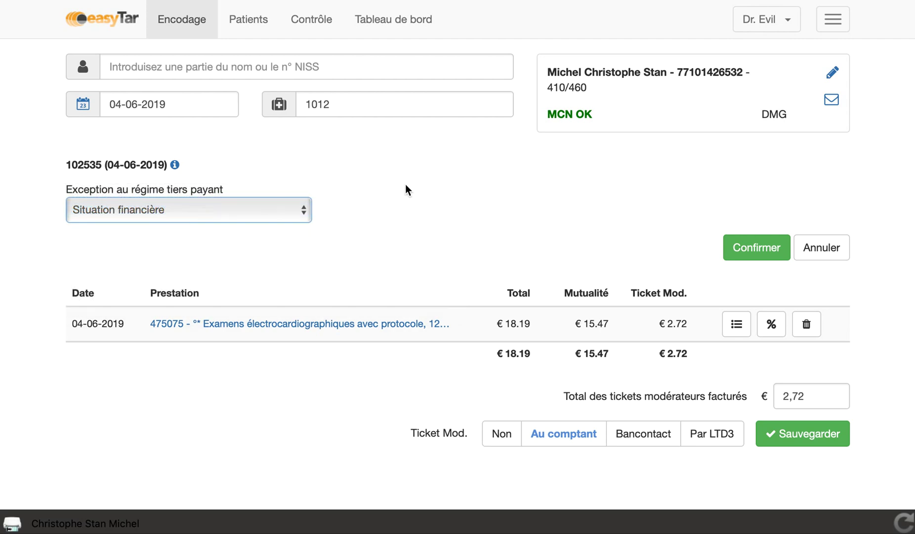
pyautogui.click(747, 246)
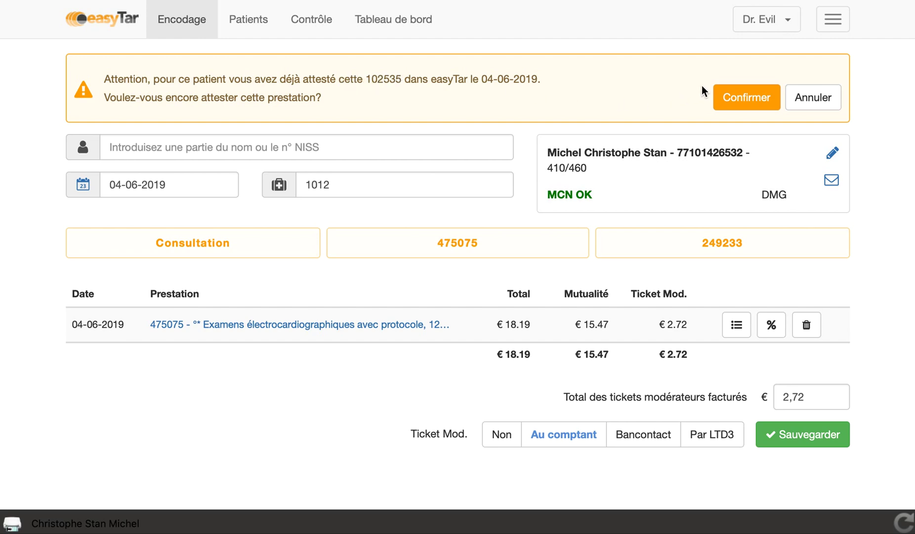
pyautogui.click(747, 98)
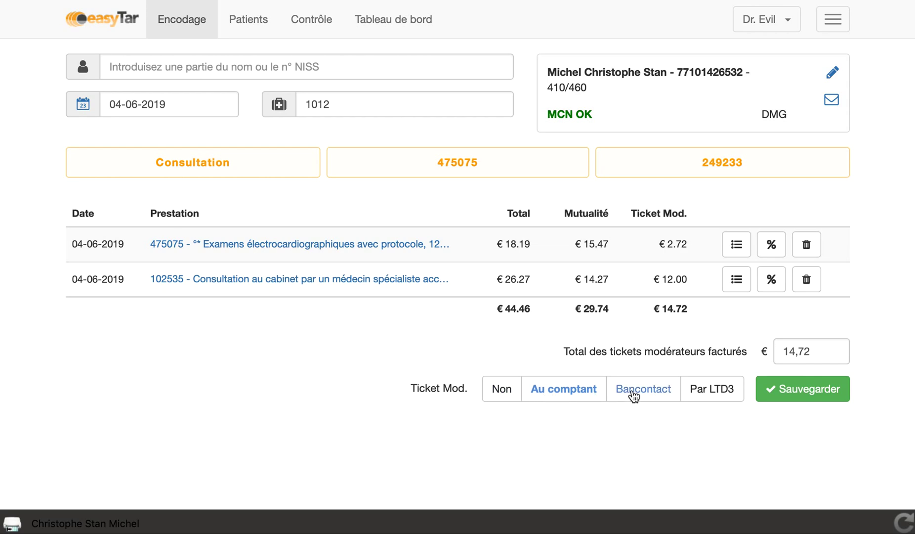
# Step: Set the Ticket Mod. payment to Par LTD3, save the entry and close the patient's supporting document
pyautogui.click(713, 395)
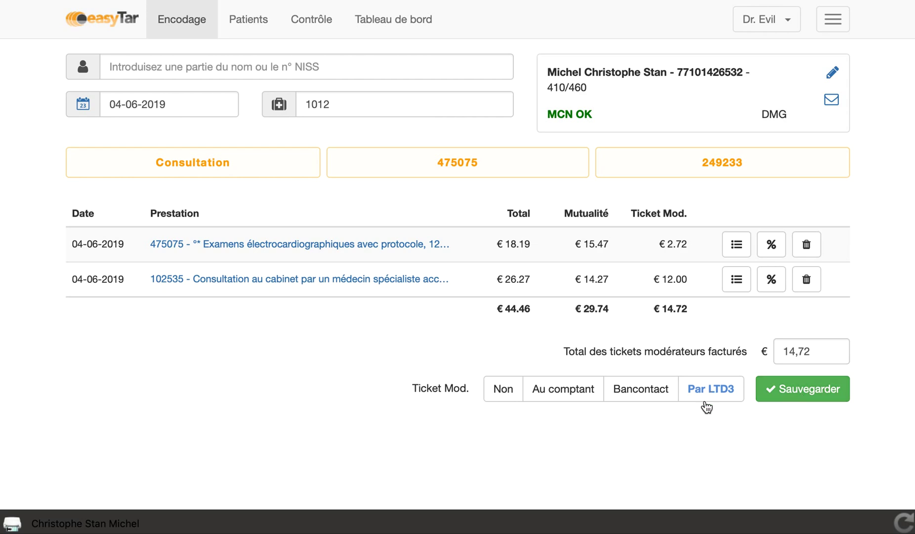
pyautogui.click(800, 394)
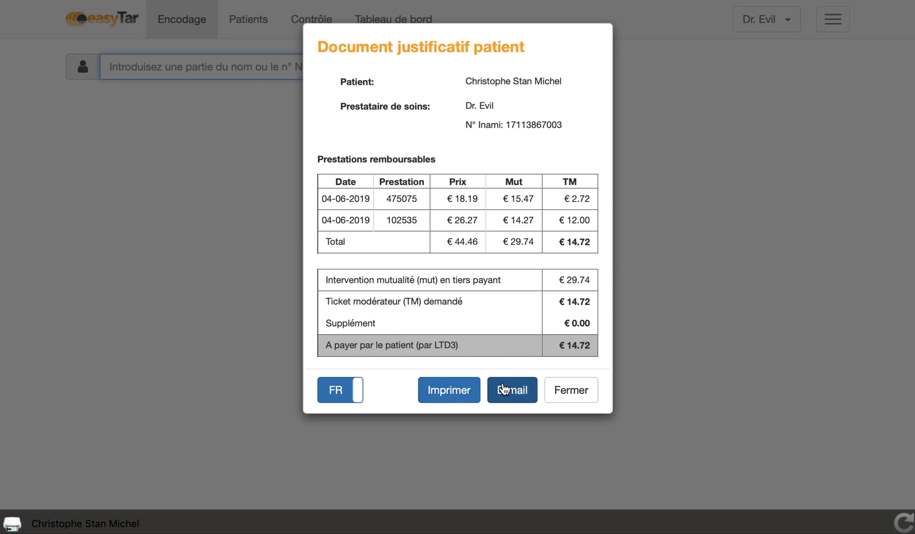
pyautogui.click(571, 392)
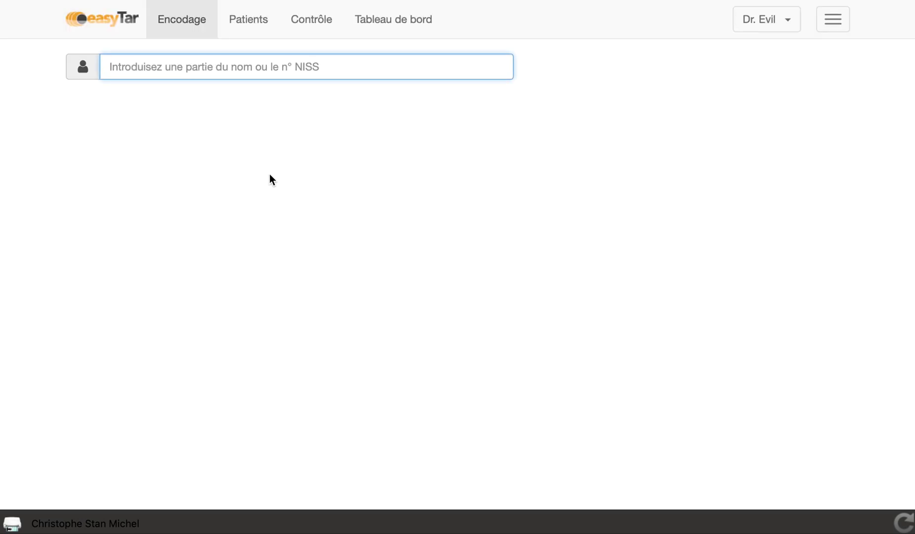
# Step: Open the patient overview and look at its columns and filters
pyautogui.click(254, 26)
pyautogui.click(253, 26)
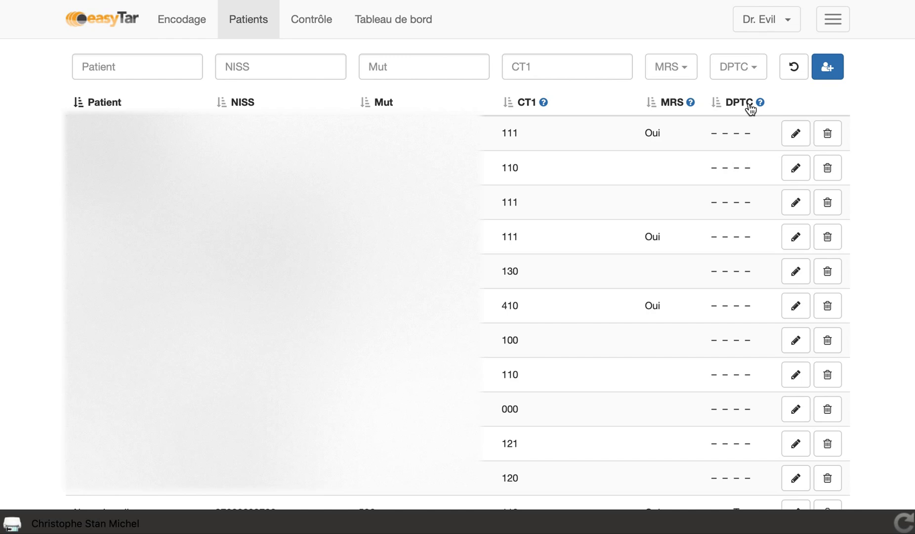
# Step: Expand the newest 04-06-2019 entry in the control overview and open it for editing
pyautogui.click(321, 24)
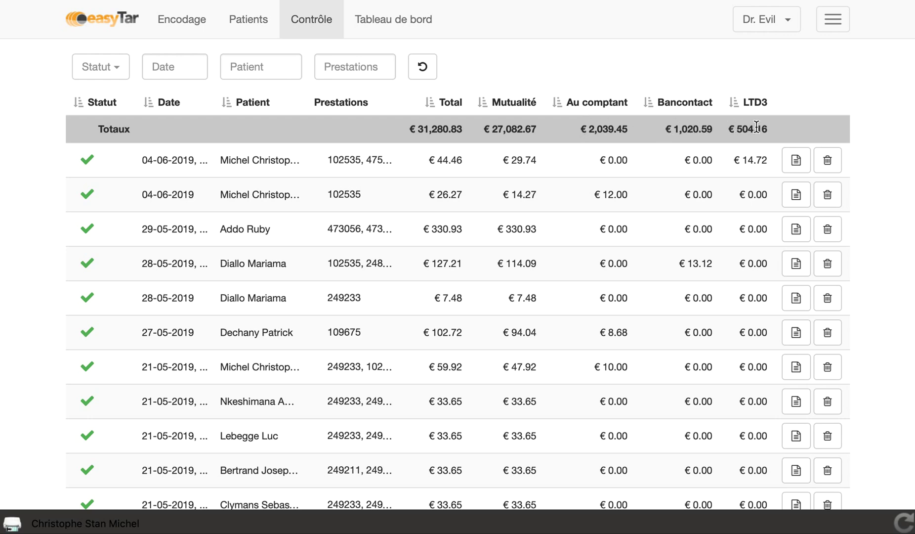
pyautogui.click(256, 164)
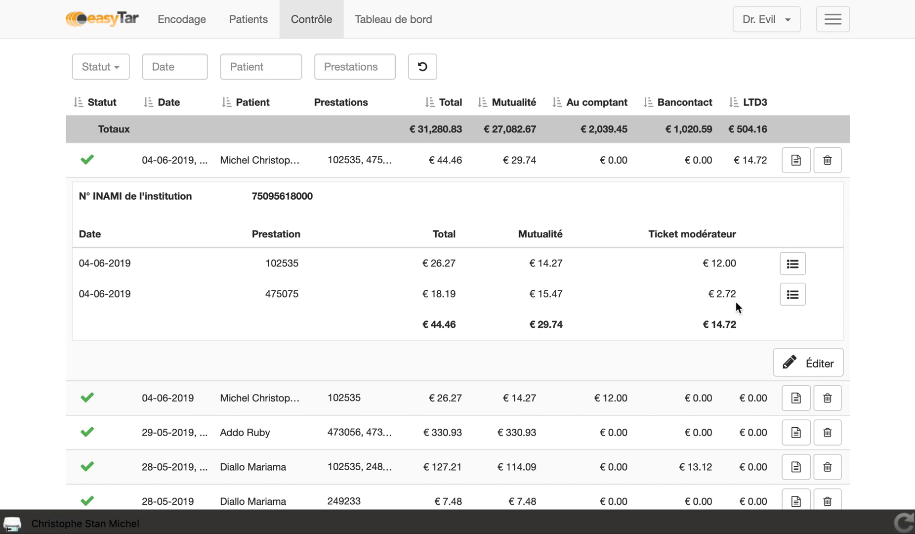
pyautogui.click(813, 365)
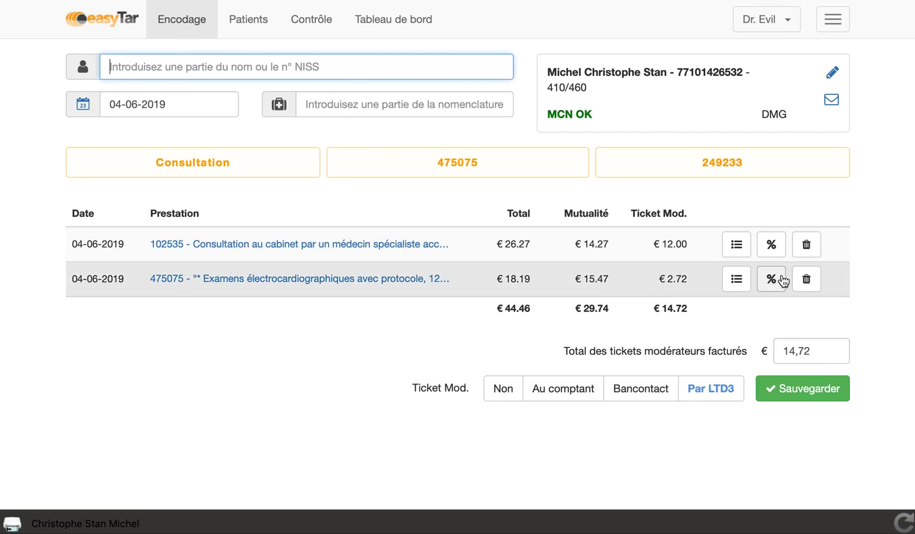
# Step: Replace service 475075 with 249233 in the entry, save it and close the patient's supporting document
pyautogui.click(807, 280)
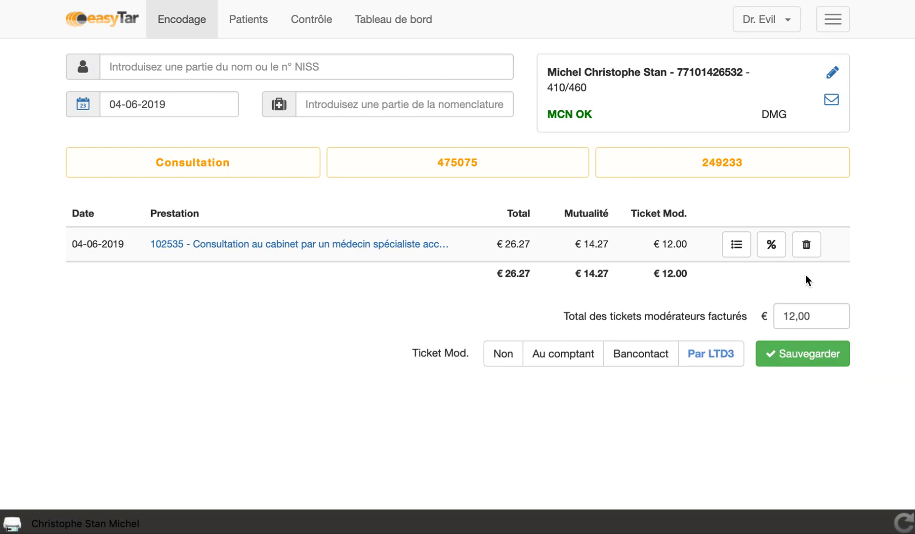
pyautogui.click(694, 164)
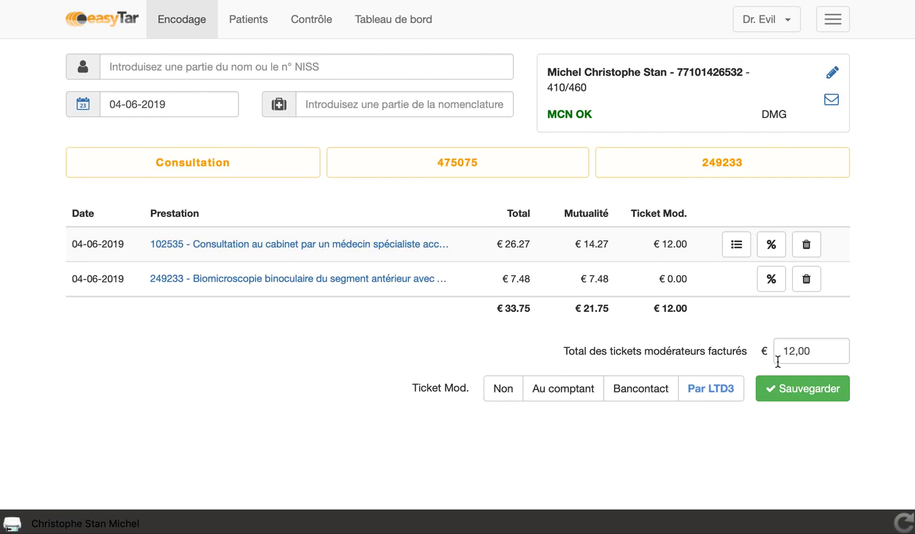
pyautogui.click(796, 383)
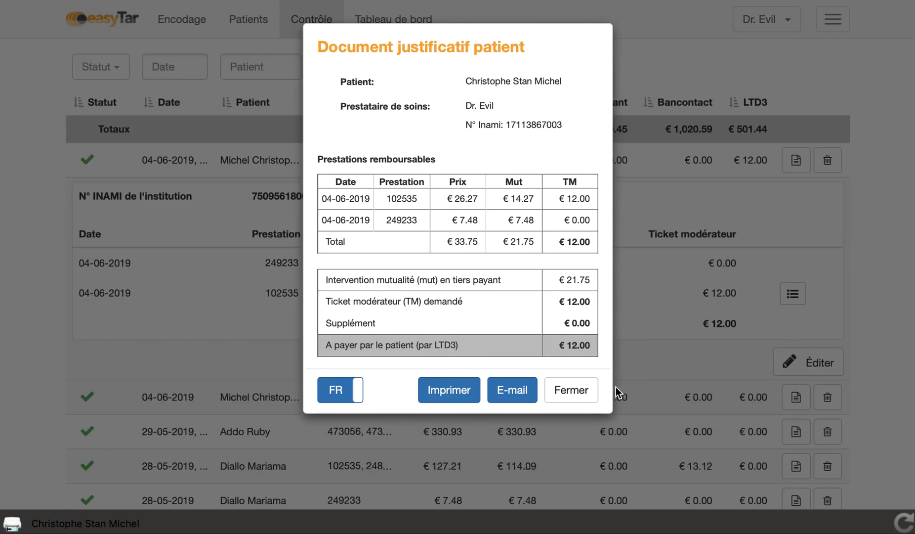
pyautogui.click(580, 396)
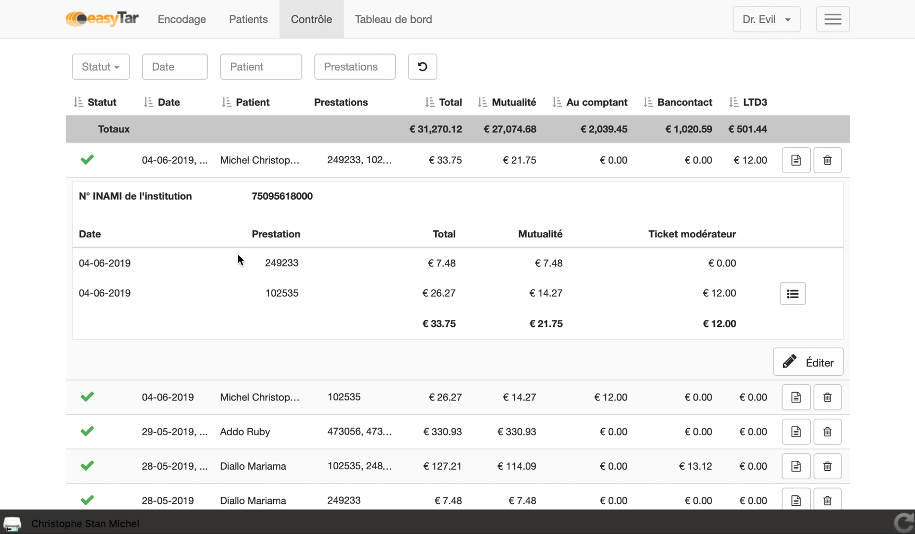
# Step: Examine the dashboard's monthly entry statistics for juillet 2018 to juin 2019, including the detailed amounts per month
pyautogui.click(387, 21)
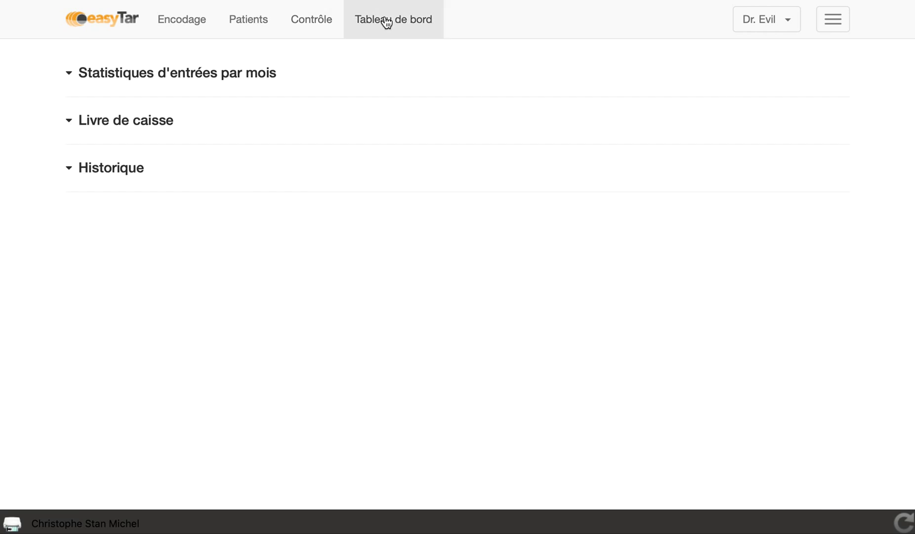
pyautogui.click(143, 78)
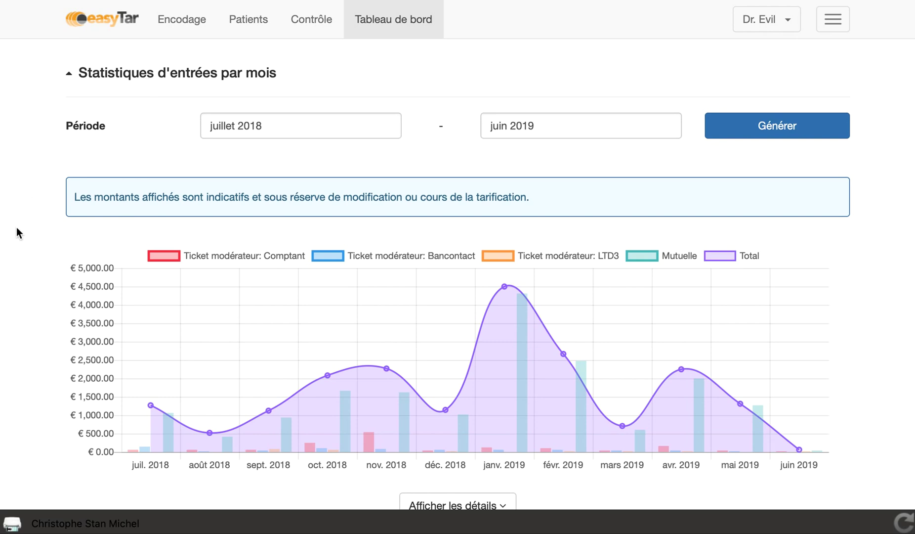
pyautogui.scroll(-3, 16, 227)
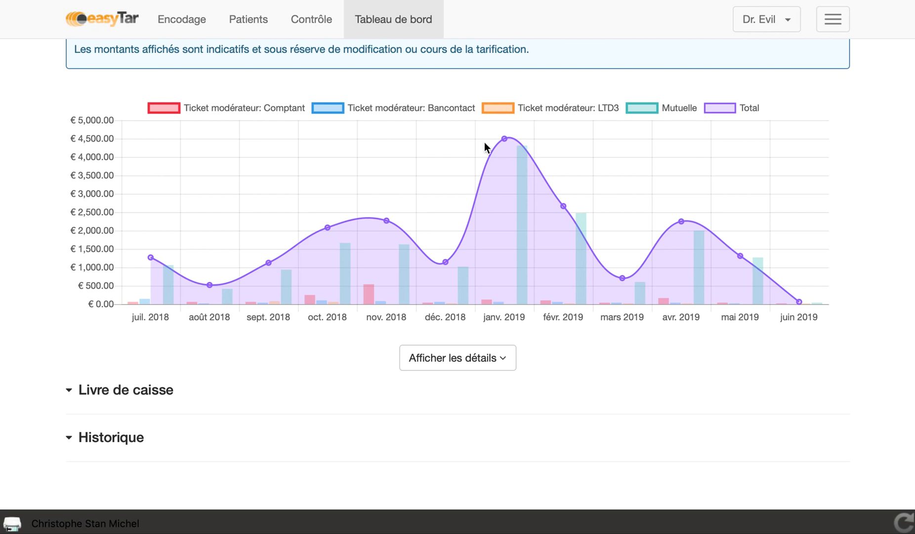
pyautogui.click(461, 356)
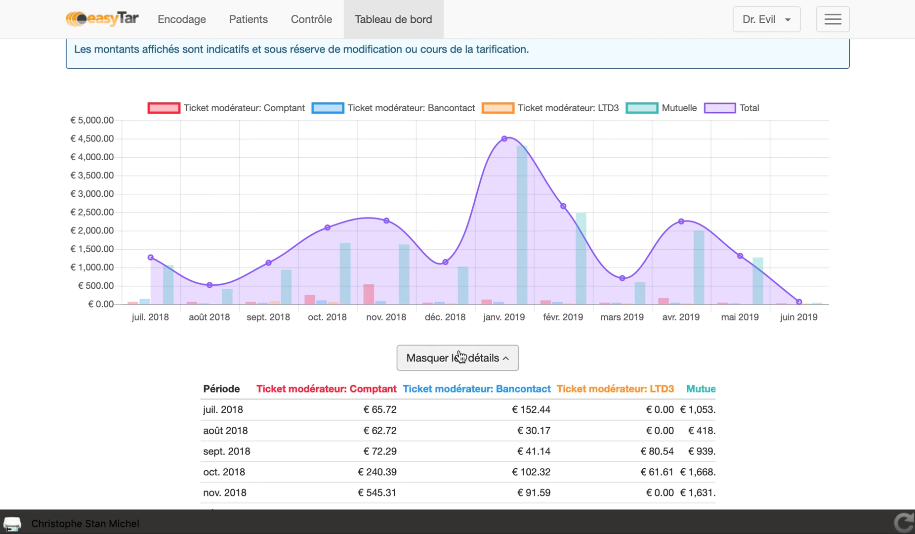
pyautogui.scroll(-4, 29, 364)
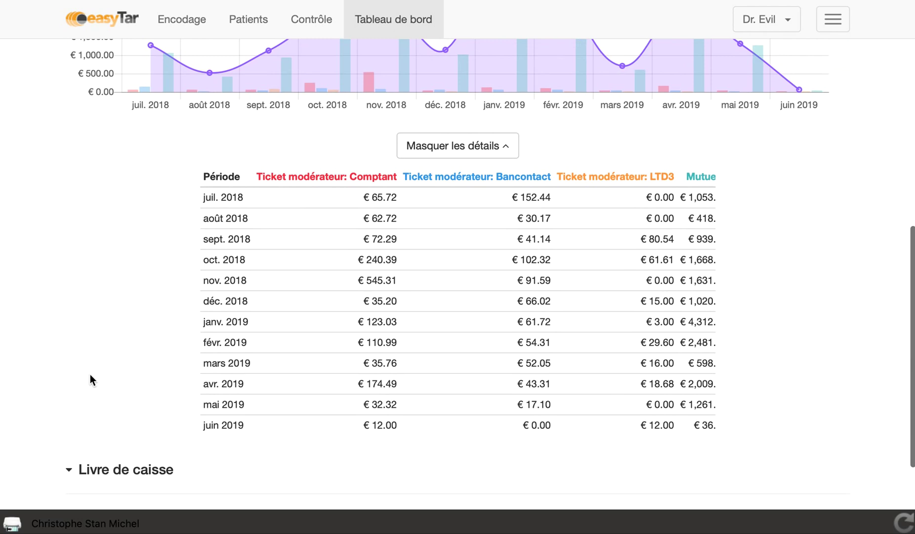
pyautogui.scroll(-2, 105, 314)
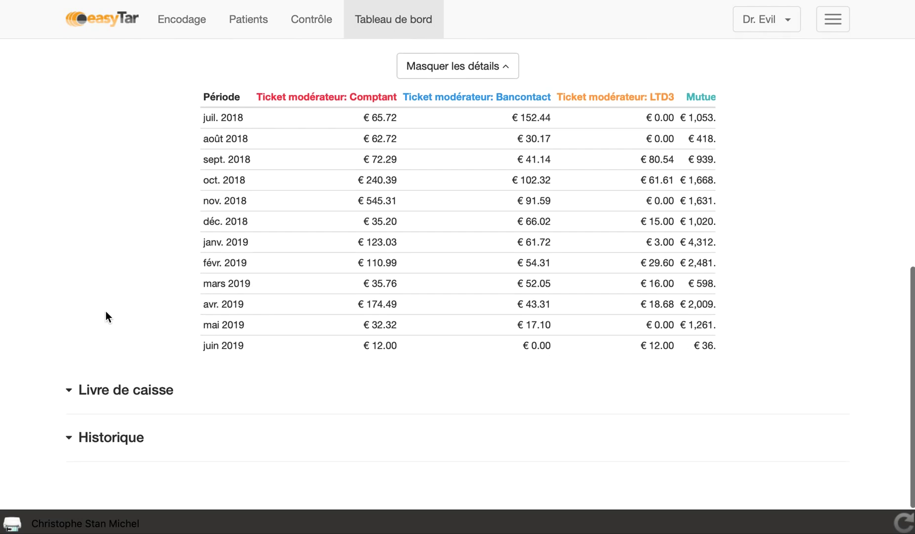
# Step: Generate the cash book for the period 04-06-2019 to 04-06-2019 and review the amounts per payment method
pyautogui.click(111, 389)
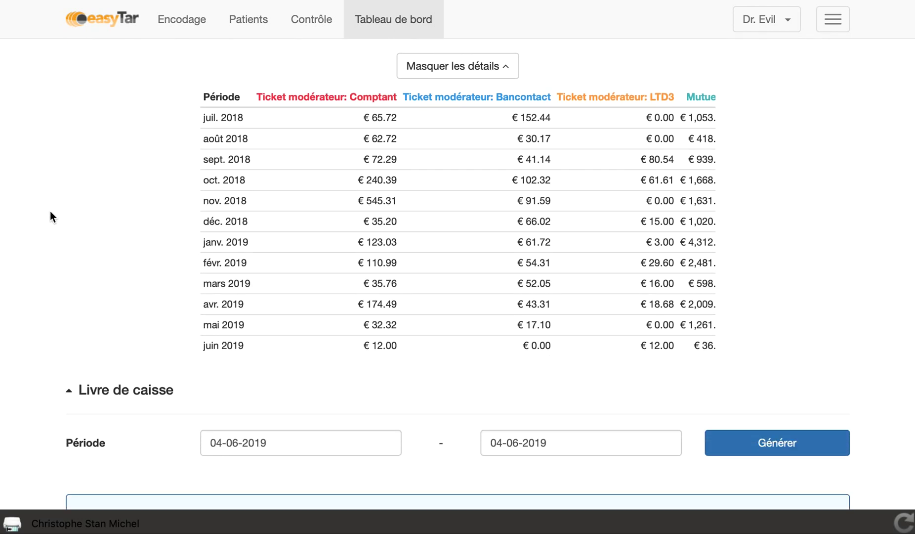
pyautogui.scroll(-3, 50, 211)
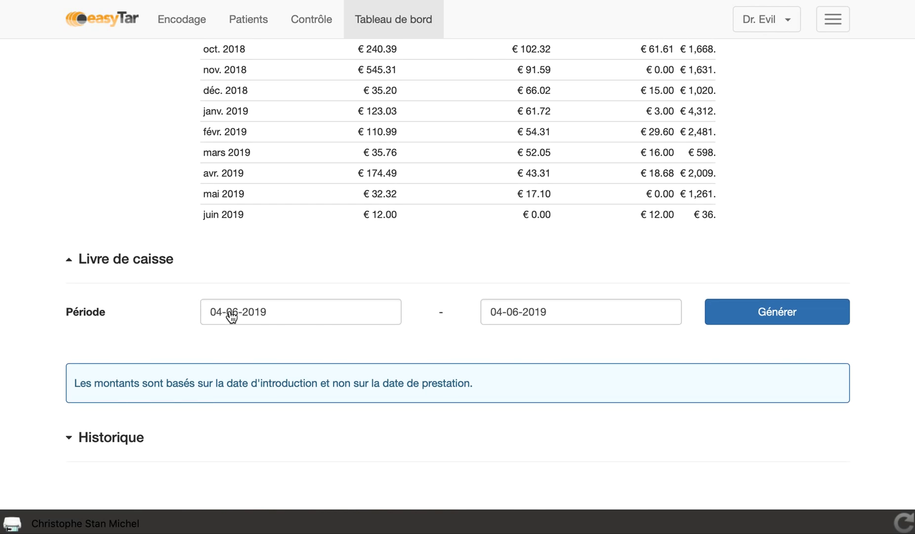
pyautogui.click(753, 312)
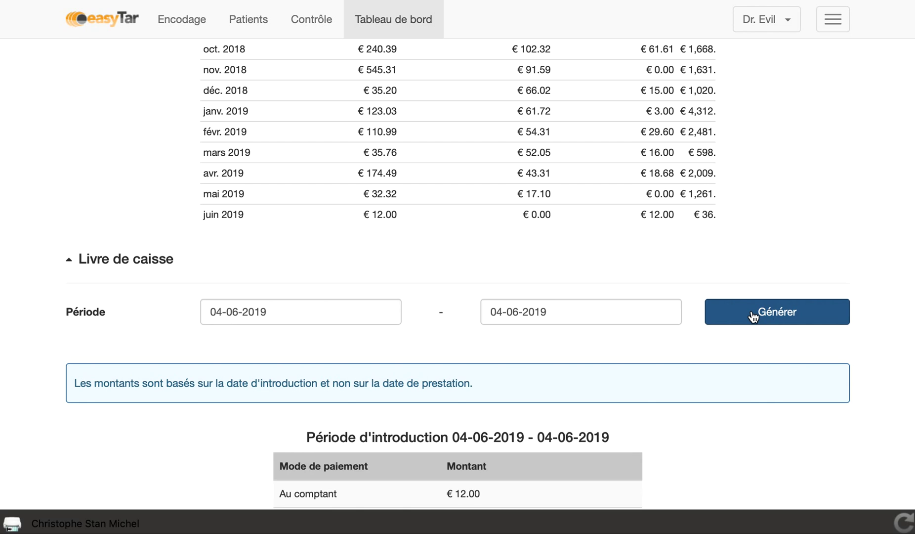
pyautogui.scroll(-5, 30, 224)
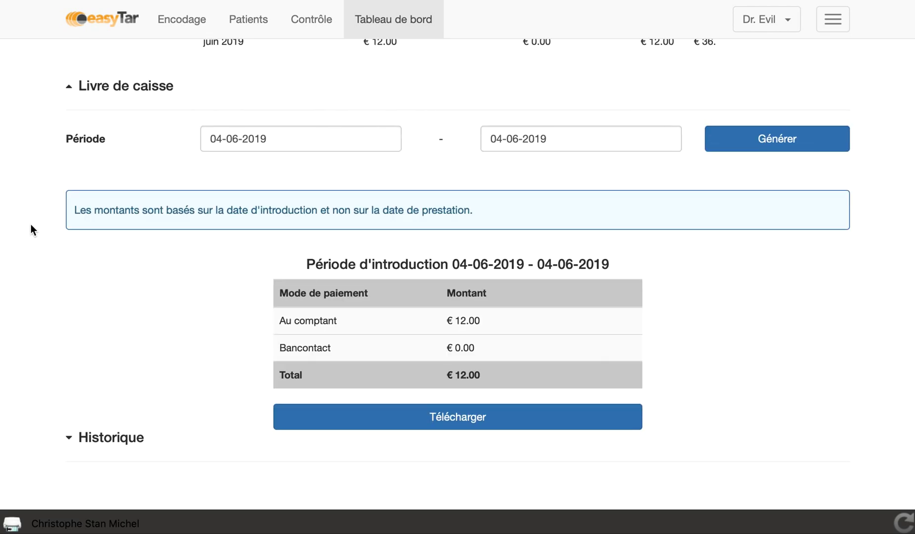
pyautogui.scroll(12, 31, 225)
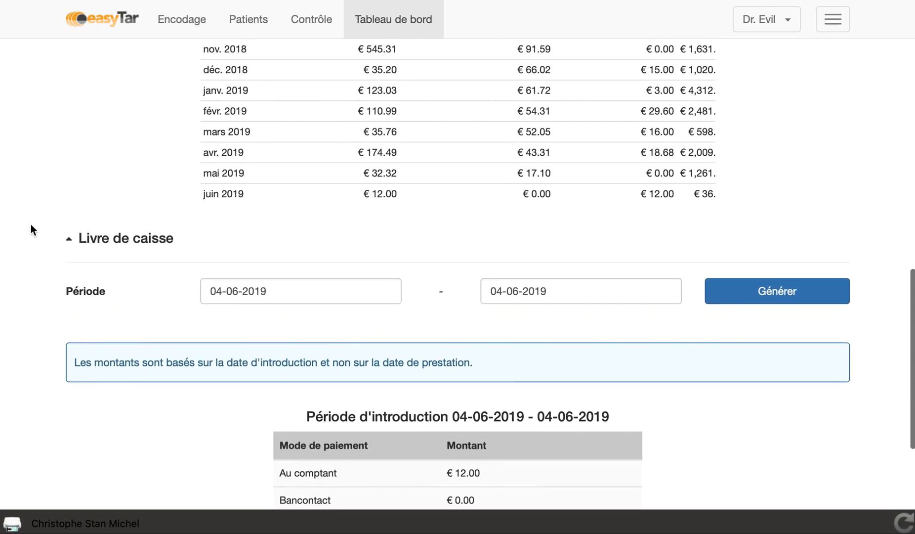
pyautogui.scroll(8, 31, 224)
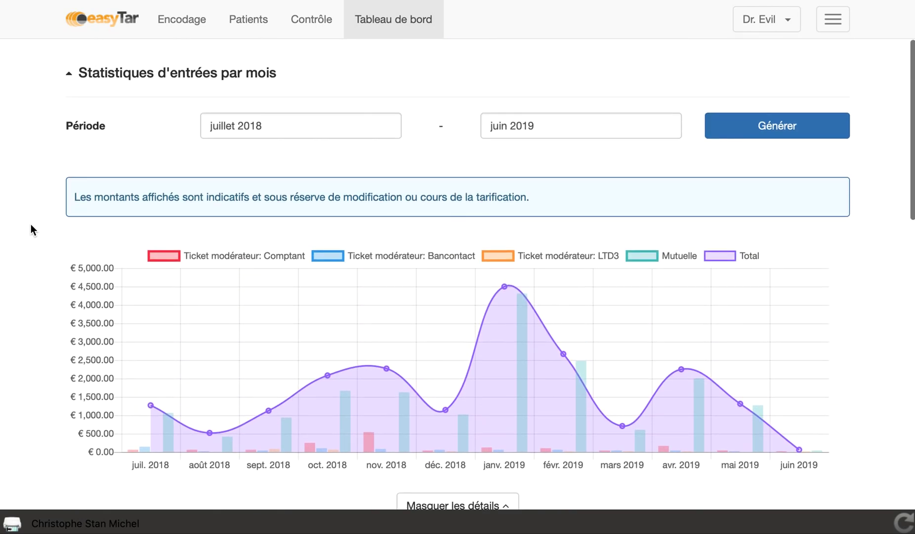